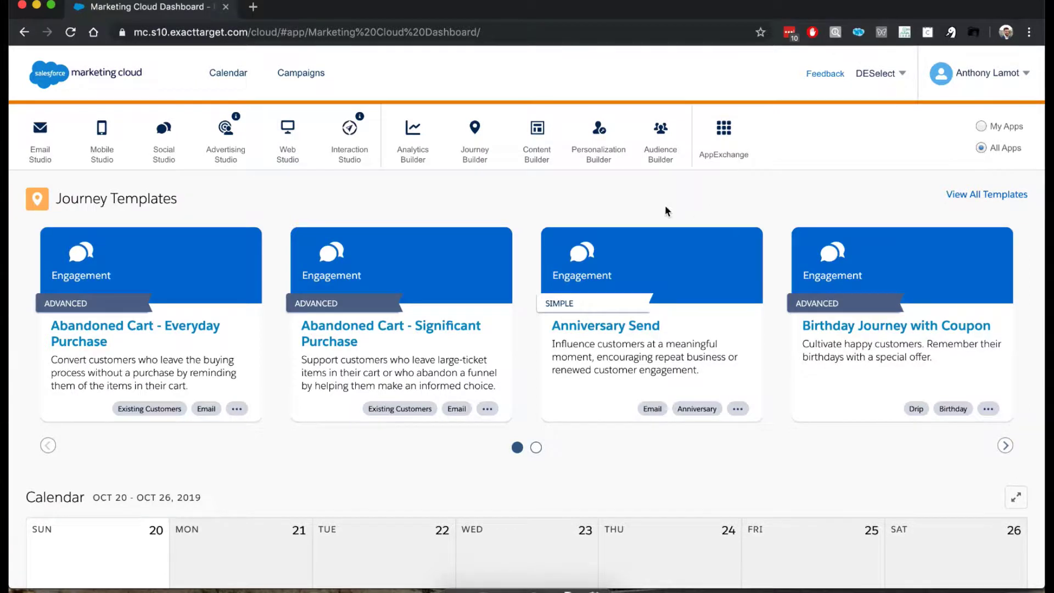
- Go to Contact Builder's Data Extensions page and scroll to both Subscribers Data Extensions
{"action": "mouse_move", "coordinate": [660, 146]}
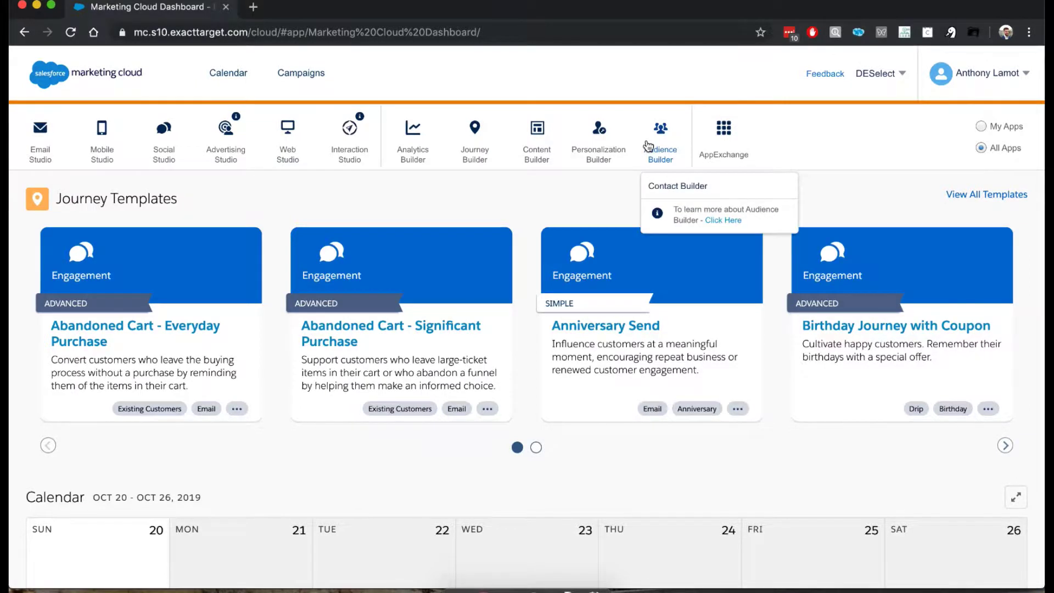
{"action": "left_click", "coordinate": [688, 191]}
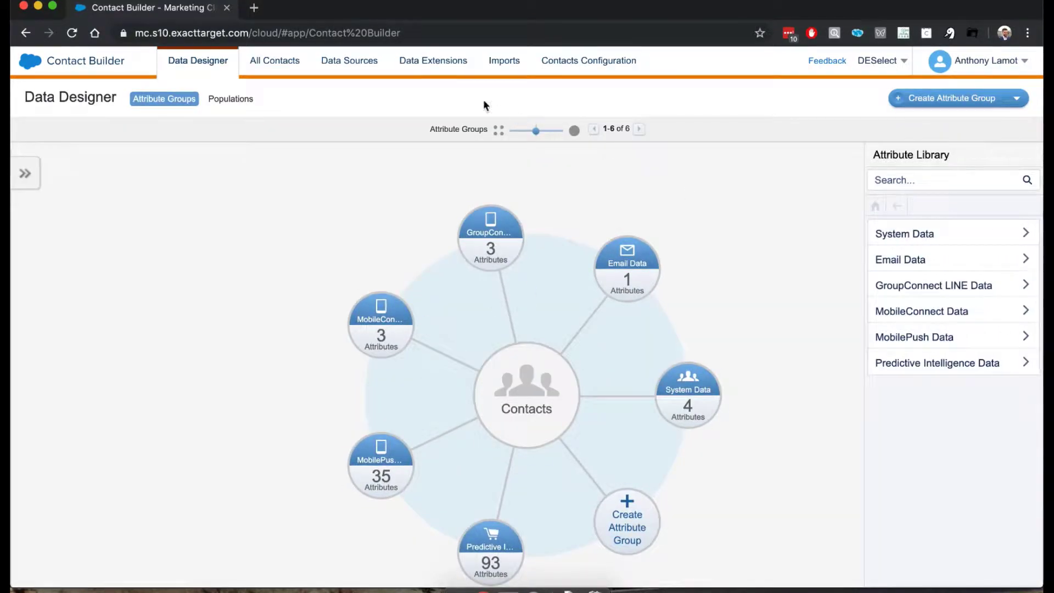
{"action": "left_click", "coordinate": [429, 69]}
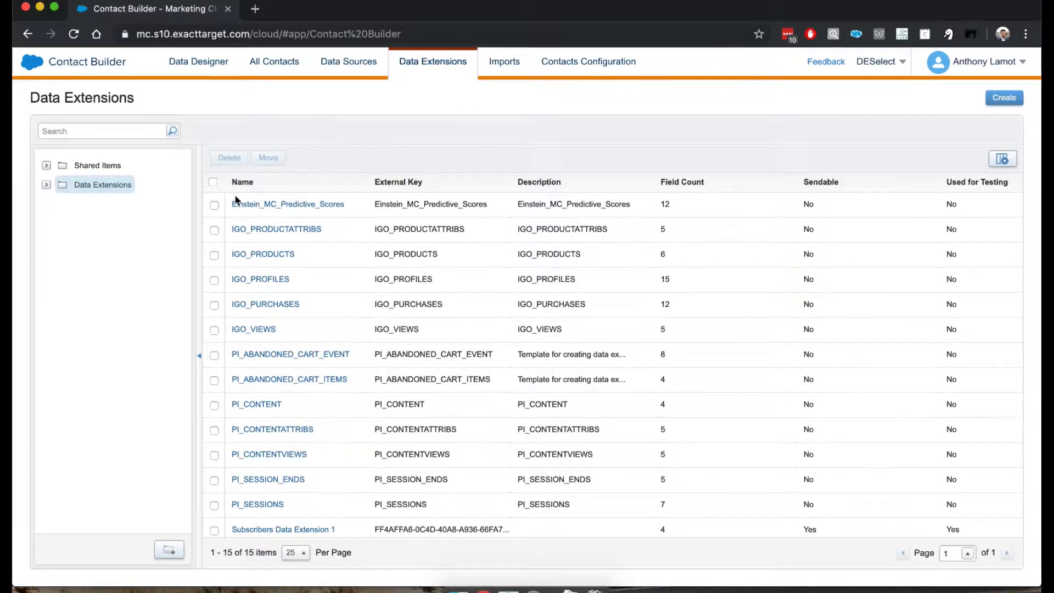
{"action": "scroll", "coordinate": [291, 356], "scroll_direction": "down", "scroll_amount": 1}
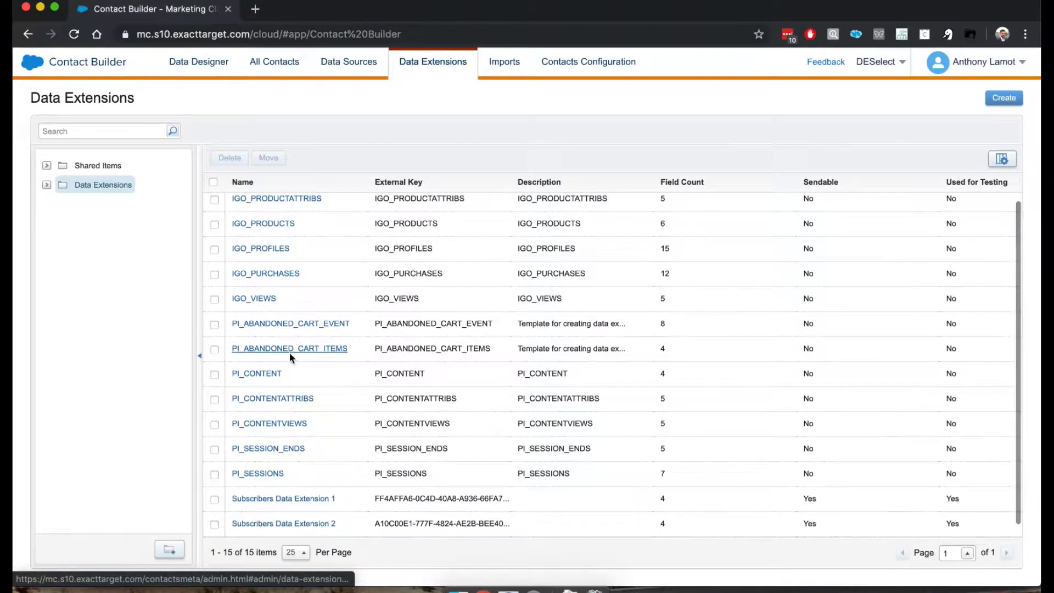
- Open Subscribers Data Extension 1, confirm Records shows 0 items, and return to Properties
{"action": "left_click", "coordinate": [331, 498]}
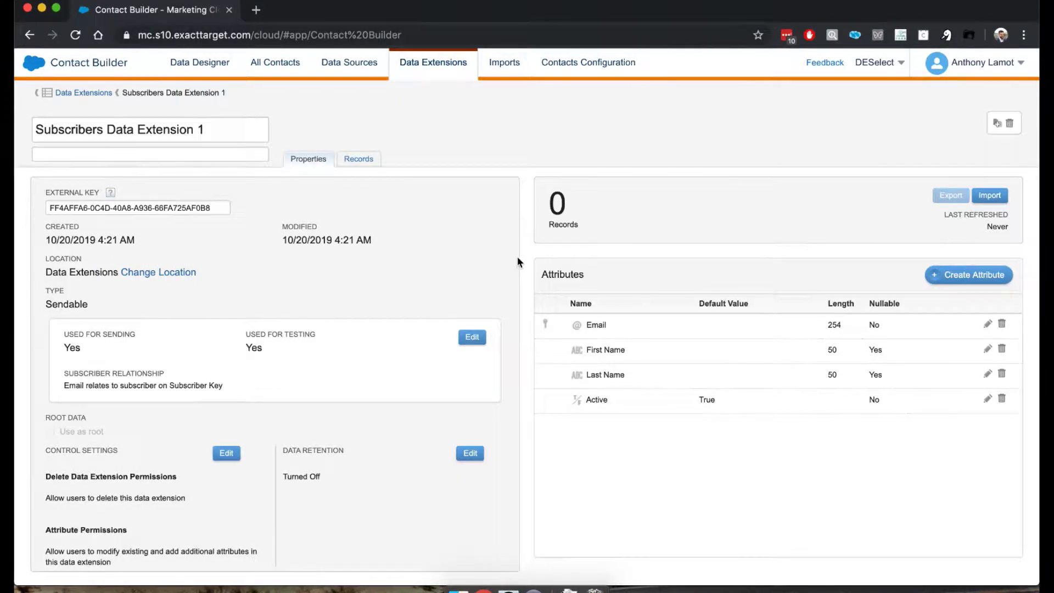
{"action": "left_click", "coordinate": [359, 163]}
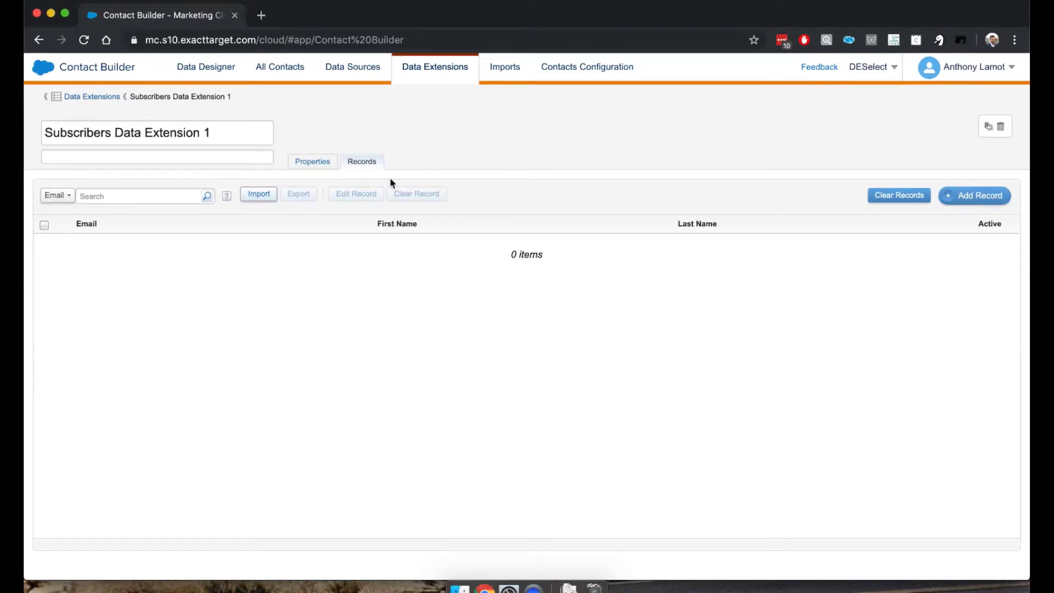
{"action": "left_click", "coordinate": [303, 162]}
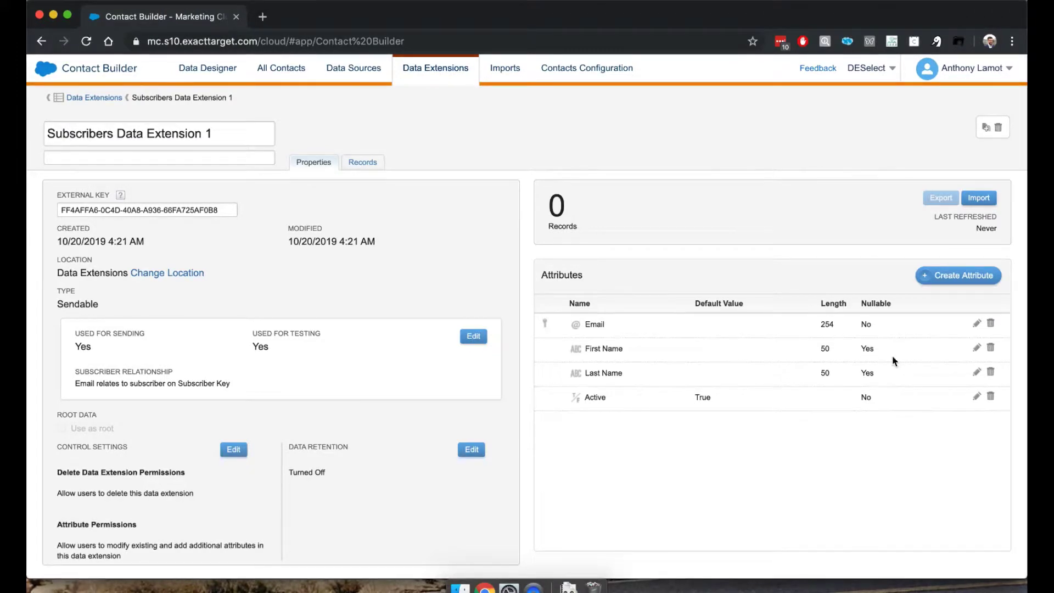
{"action": "left_click", "coordinate": [976, 323]}
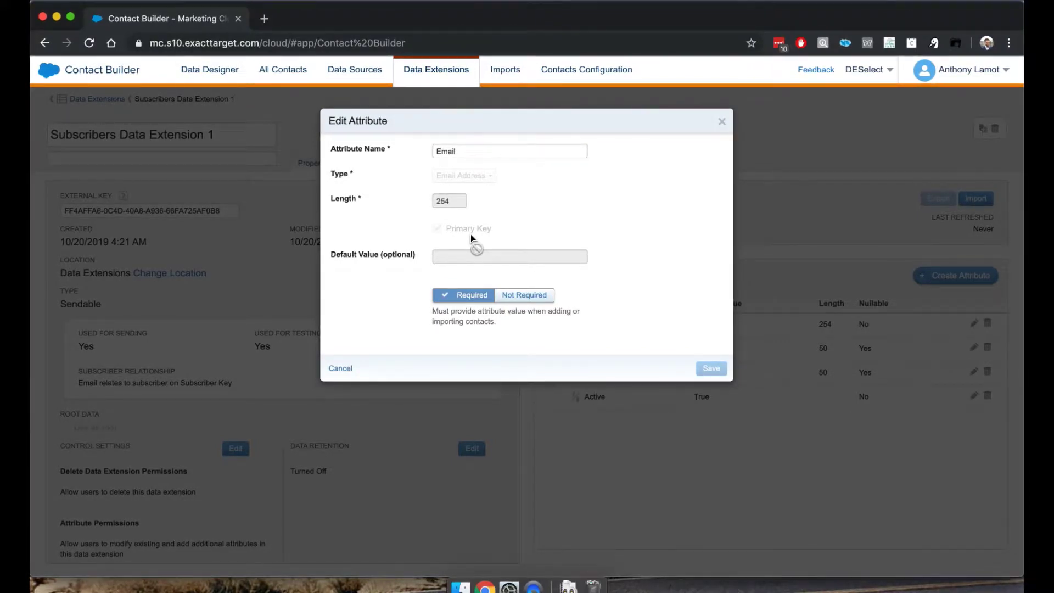
{"action": "left_click", "coordinate": [722, 123]}
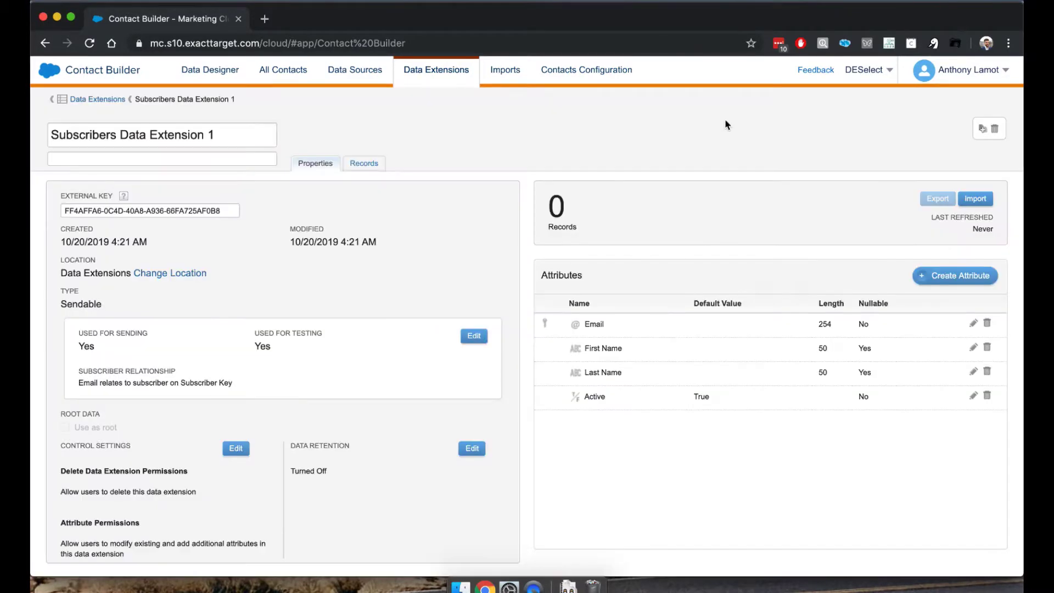
- Save a new record with the contact's e-mail address, first name and last name
{"action": "left_click", "coordinate": [364, 164]}
{"action": "left_click", "coordinate": [975, 199]}
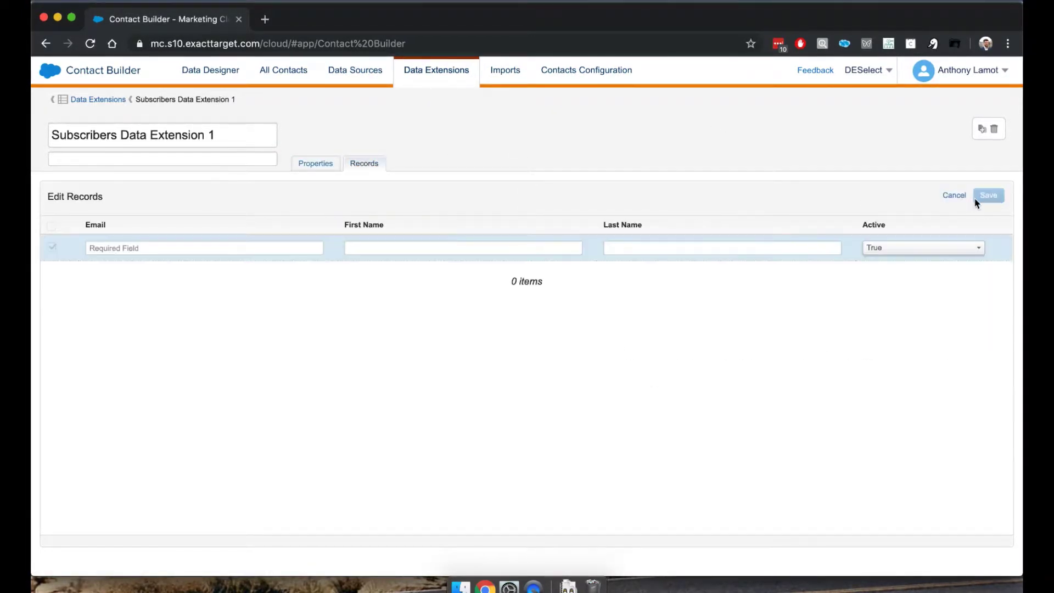
{"action": "left_click", "coordinate": [203, 248]}
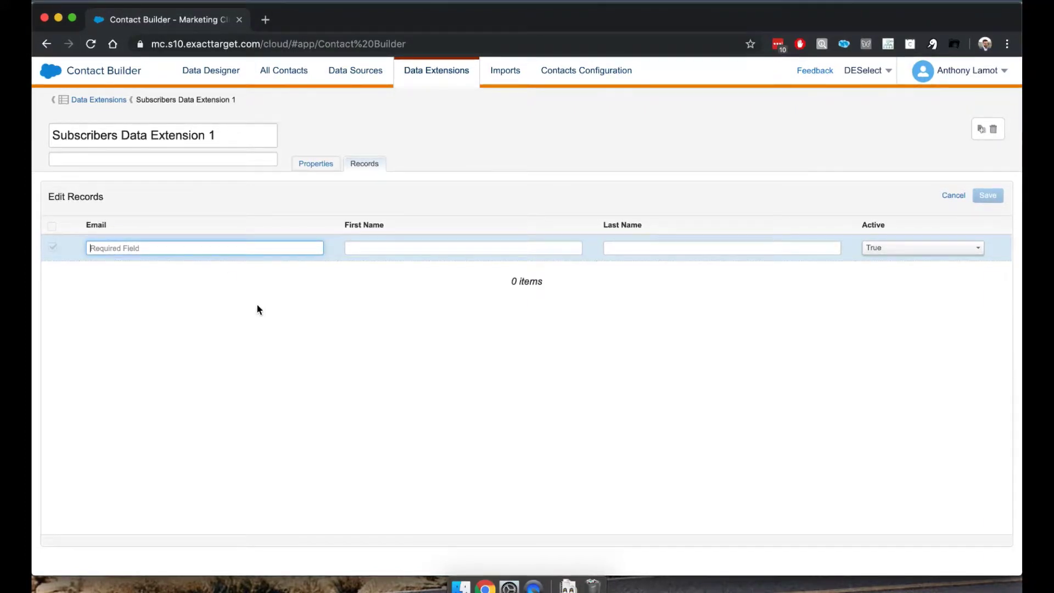
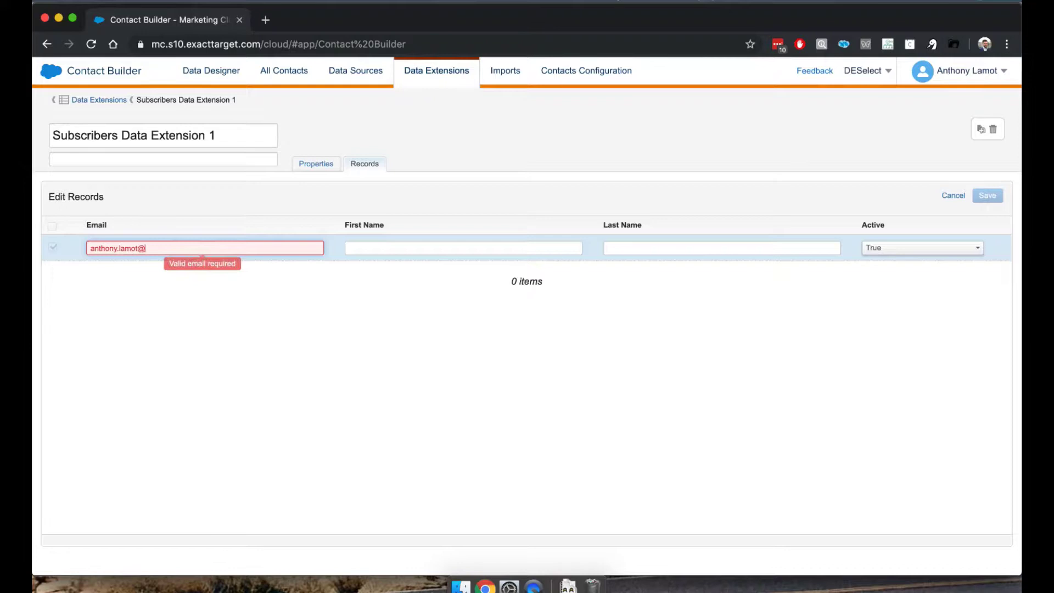
{"action": "left_click", "coordinate": [351, 248]}
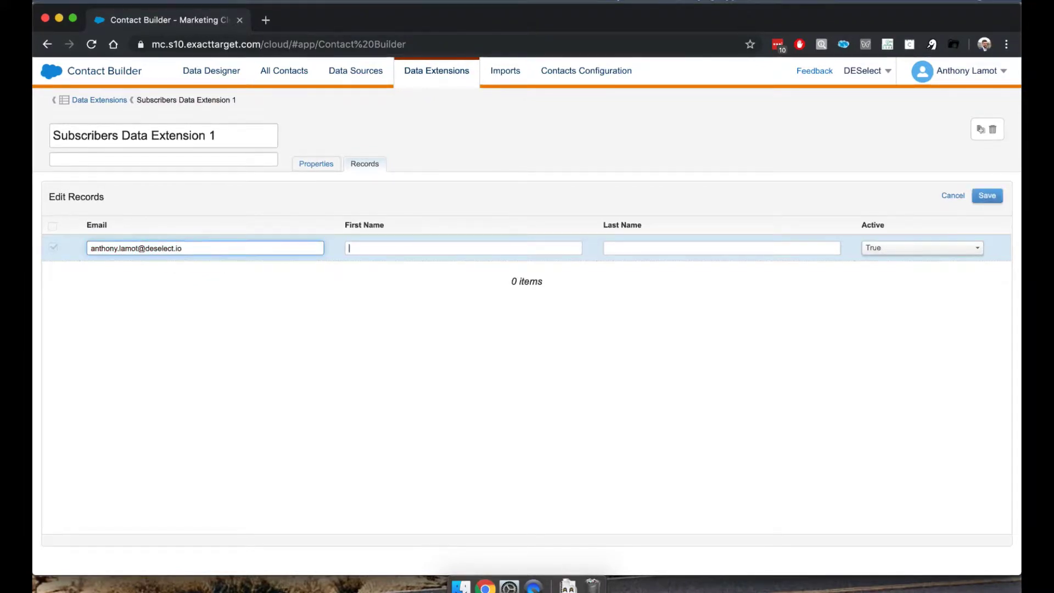
{"action": "key", "text": "Tab"}
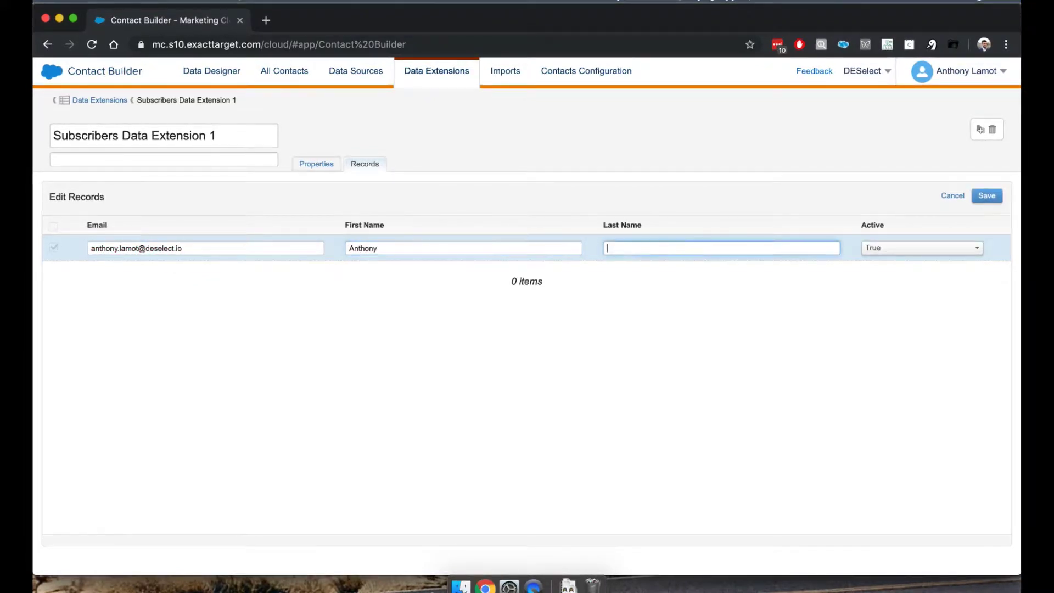
{"action": "left_click", "coordinate": [358, 424]}
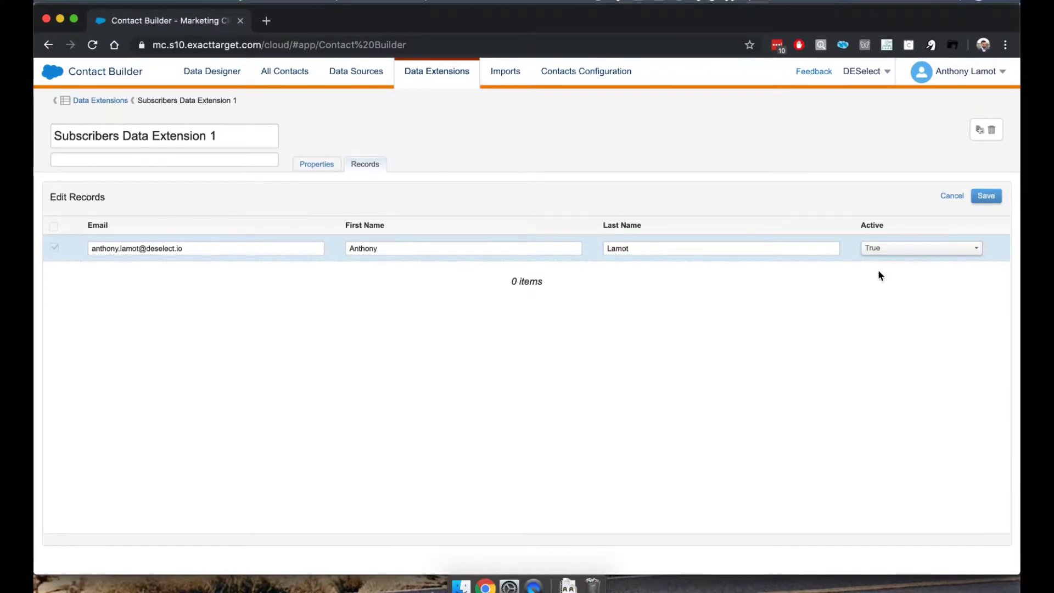
{"action": "left_click", "coordinate": [987, 198]}
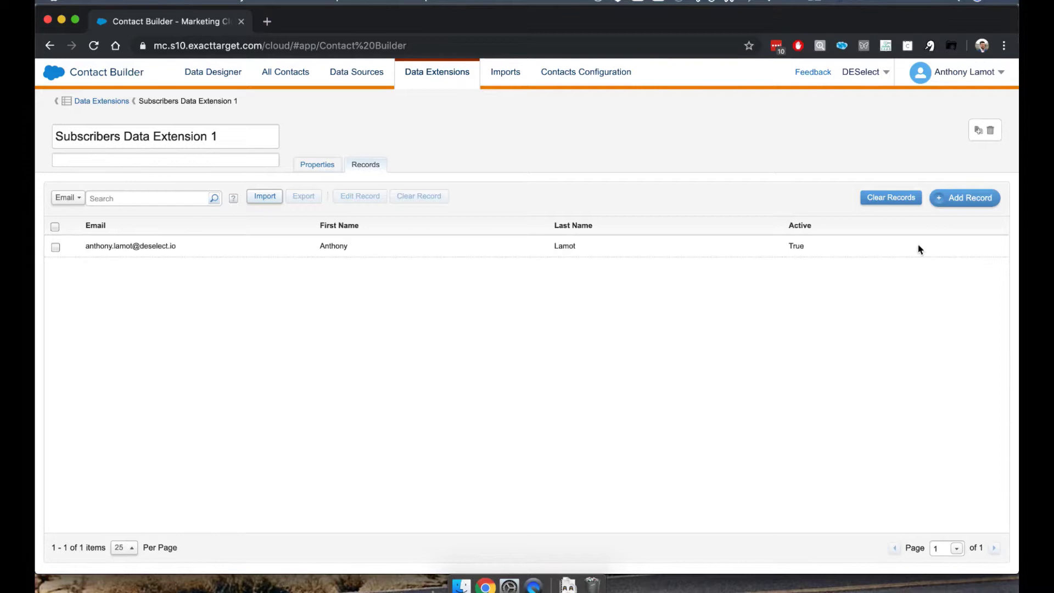
- Save a second record holding only the contact's e-mail address, leaving First and Last Name blank
{"action": "left_click", "coordinate": [965, 198]}
{"action": "left_click", "coordinate": [238, 248]}
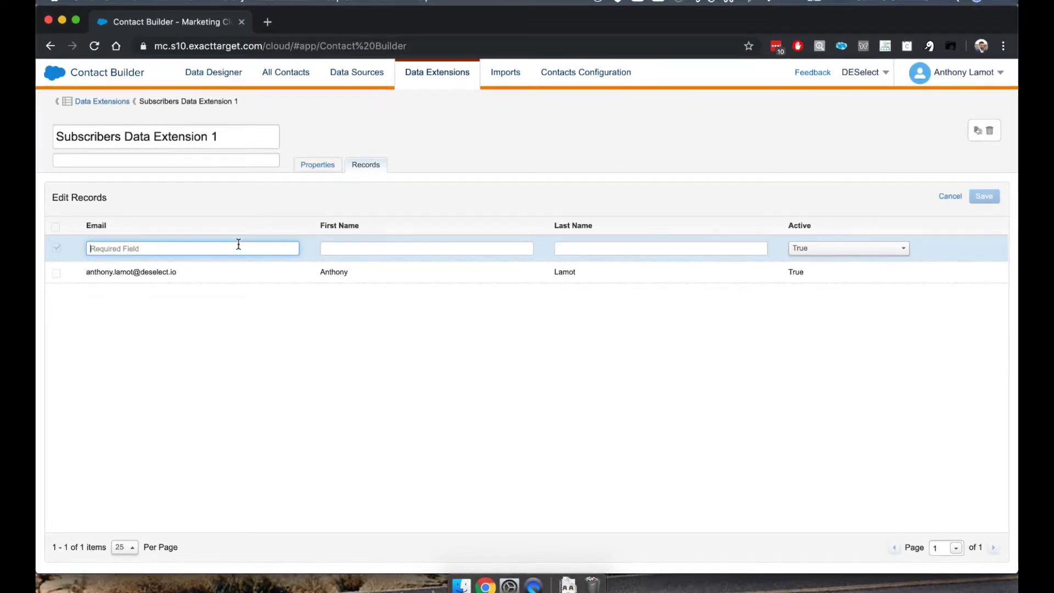
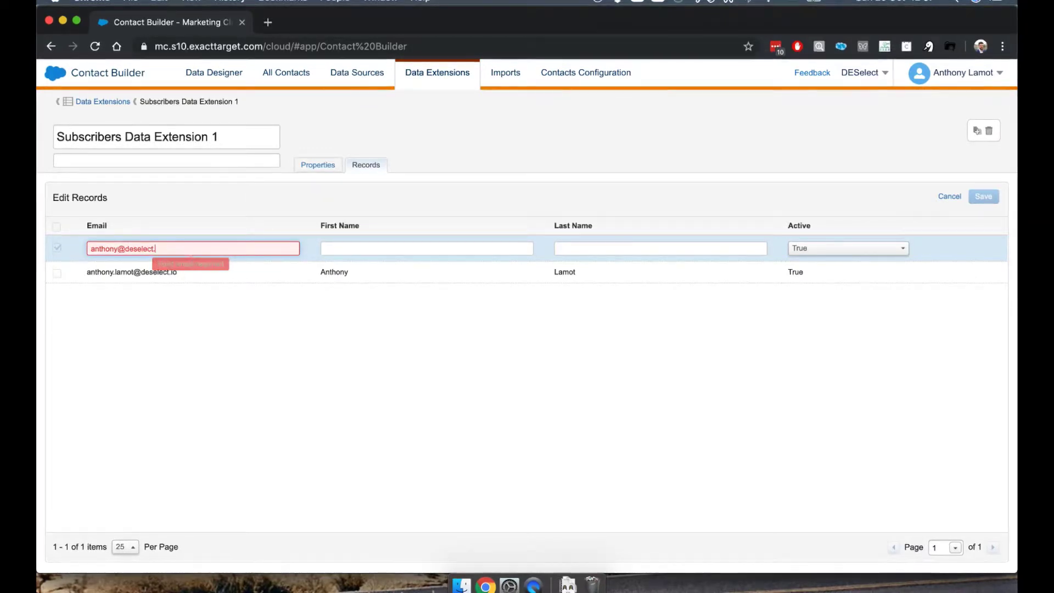
{"action": "key", "text": "Tab"}
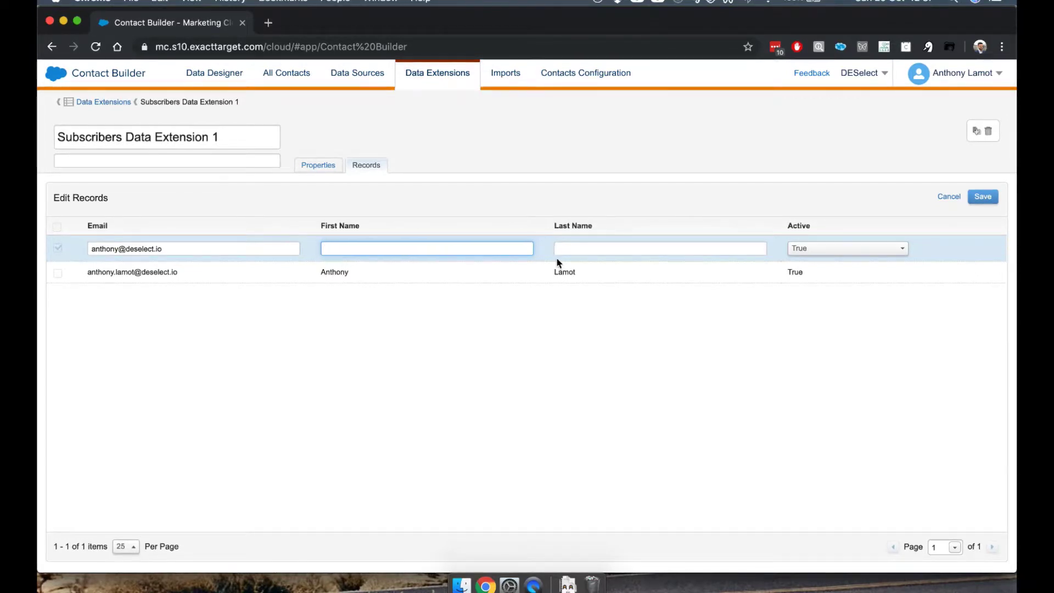
{"action": "left_click", "coordinate": [620, 250]}
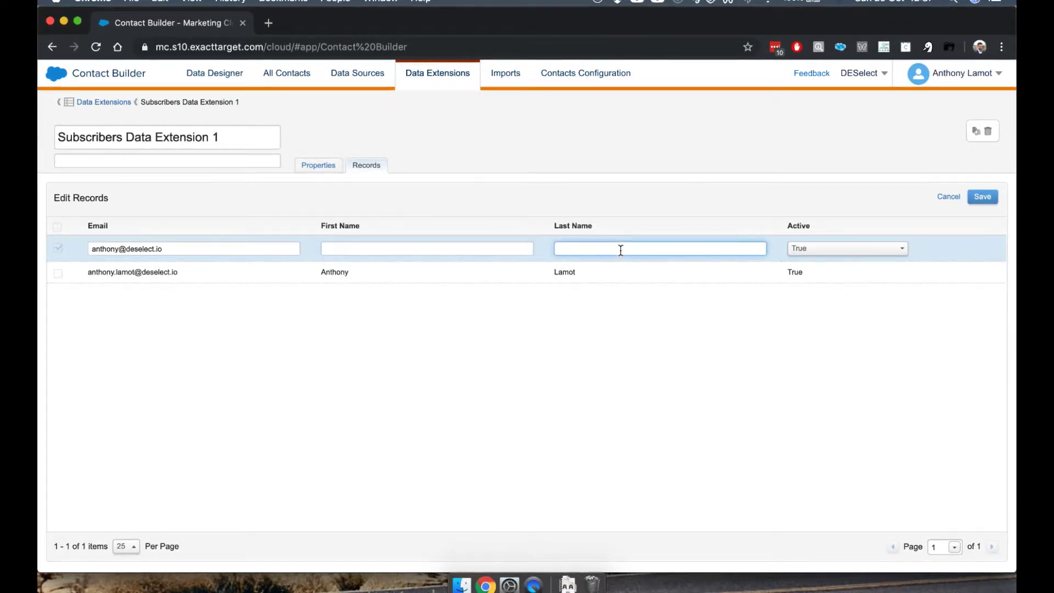
{"action": "left_click", "coordinate": [982, 196]}
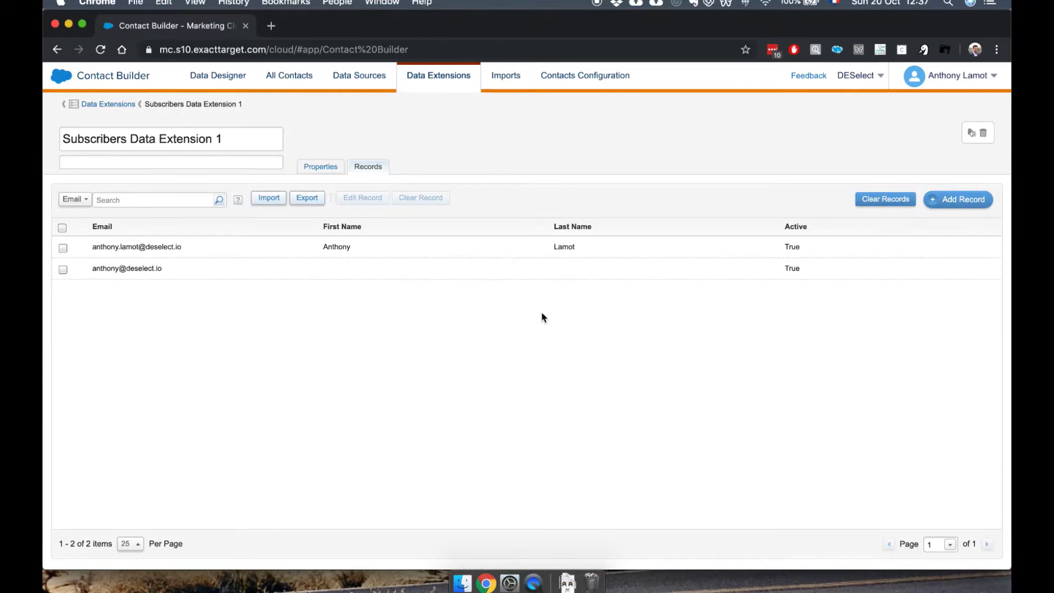
- Go to Email Studio's Subscribers > Data Extensions list, showing Subscribers Data Extension 1 with 2 records
{"action": "mouse_move", "coordinate": [75, 74]}
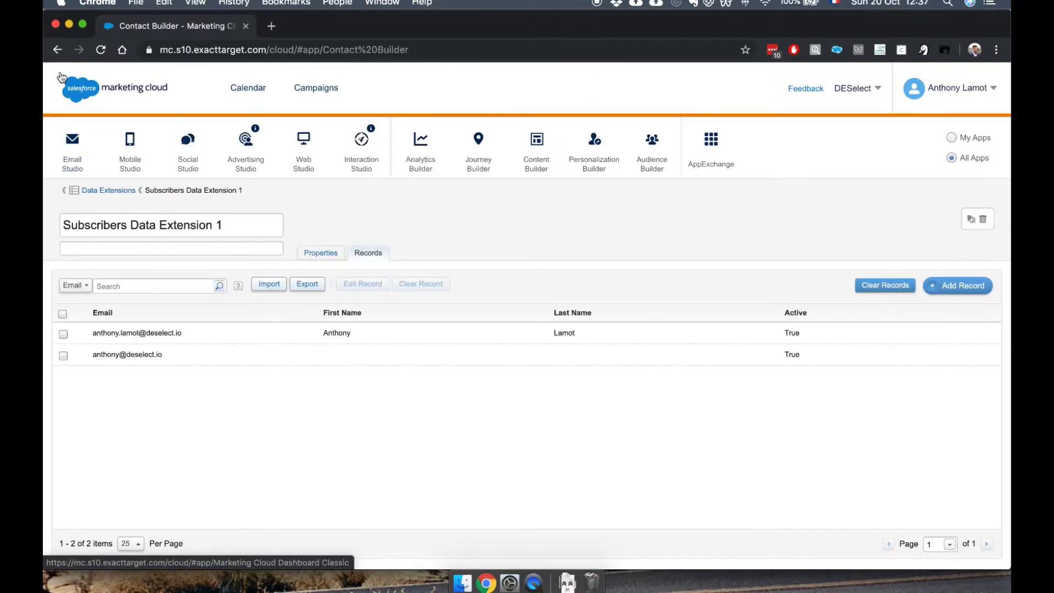
{"action": "mouse_move", "coordinate": [73, 153]}
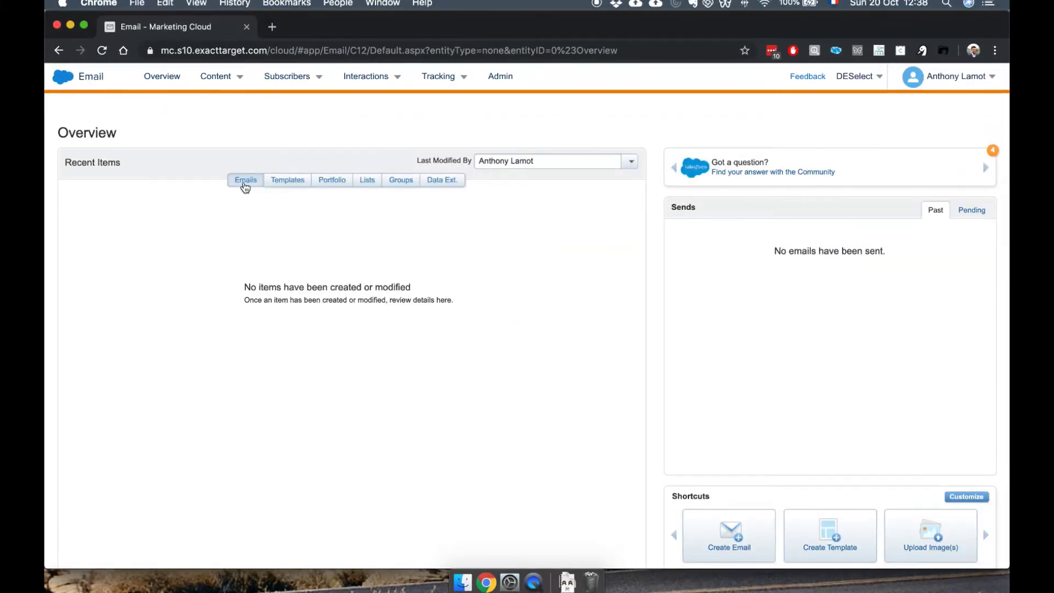
{"action": "mouse_move", "coordinate": [306, 88]}
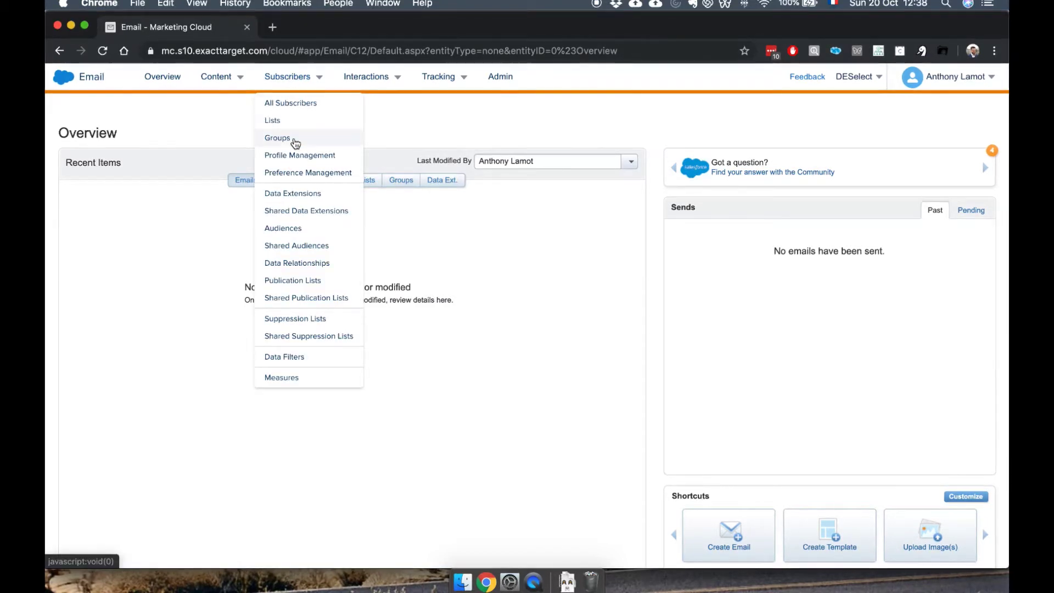
{"action": "left_click", "coordinate": [299, 194]}
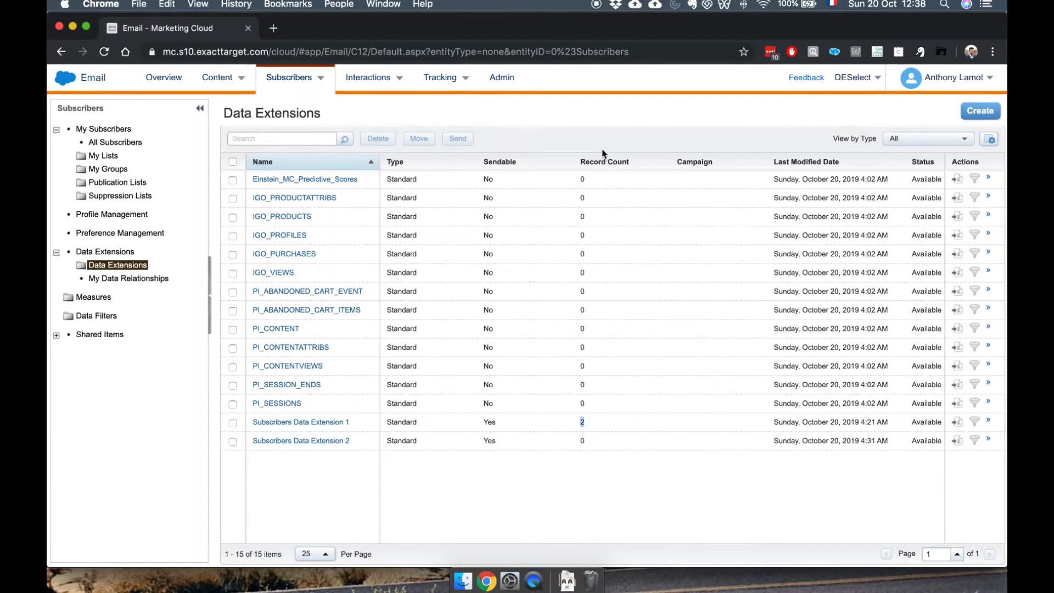
- Open Subscribers Data Extension 1 in Email Studio and display its Records tab
{"action": "left_click", "coordinate": [597, 437]}
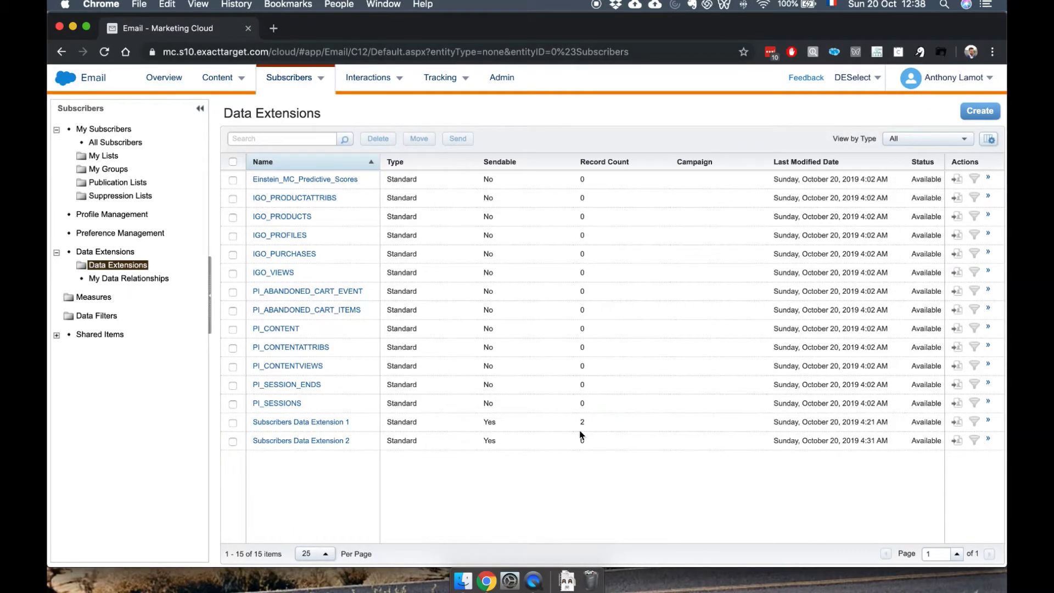
{"action": "left_click", "coordinate": [327, 423]}
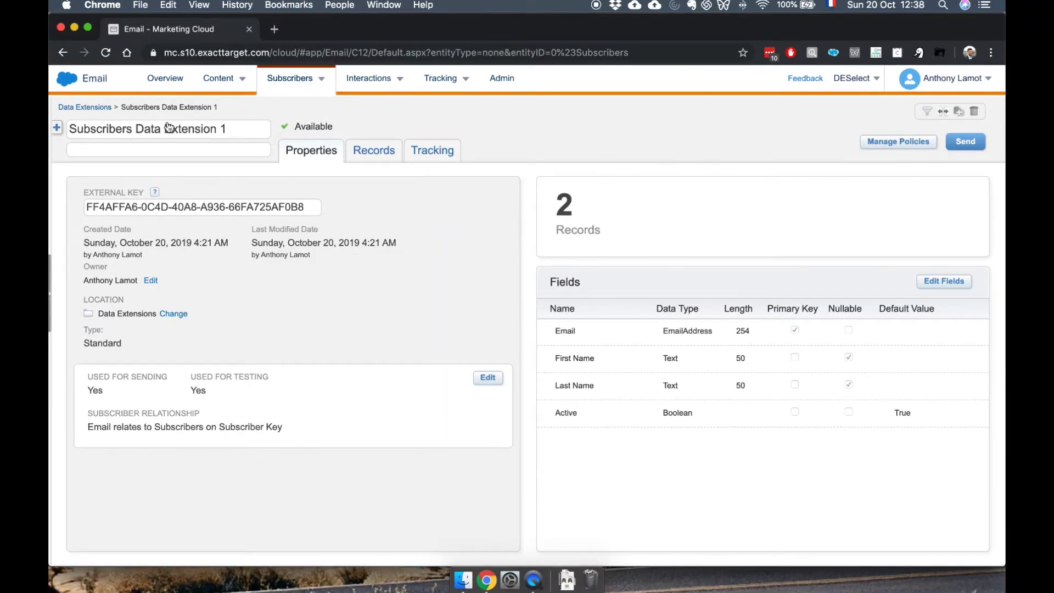
{"action": "left_click", "coordinate": [371, 160]}
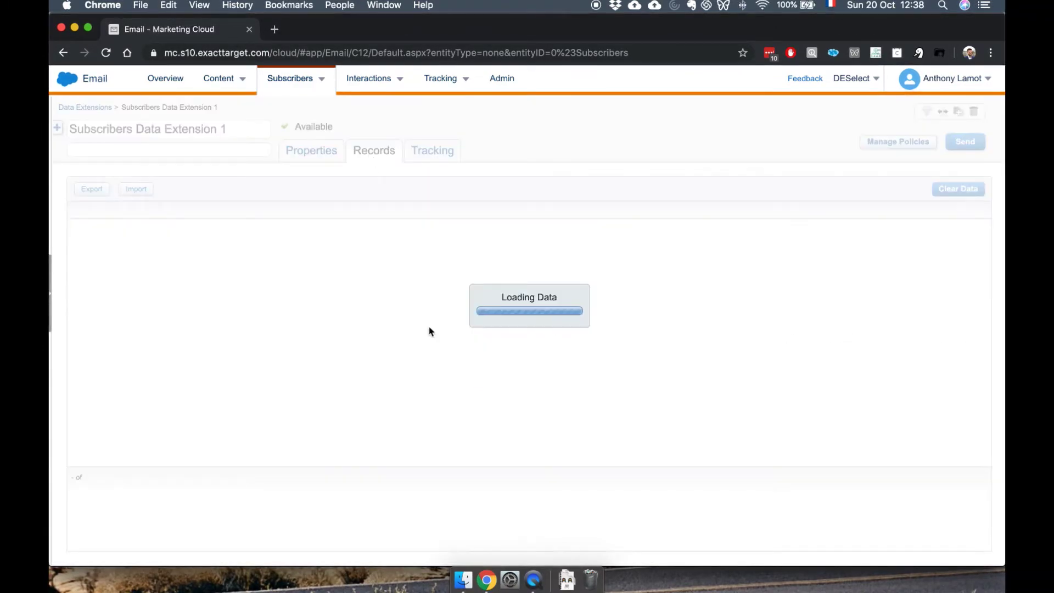